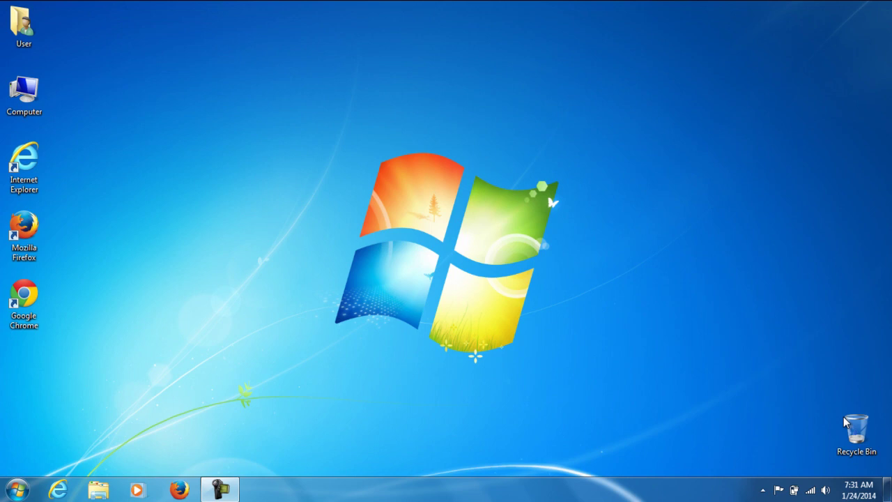
Step: Launch Chrome and search its Settings for 'reset browser' to surface the reset option
{"action": "double_click", "coordinate": [28, 300]}
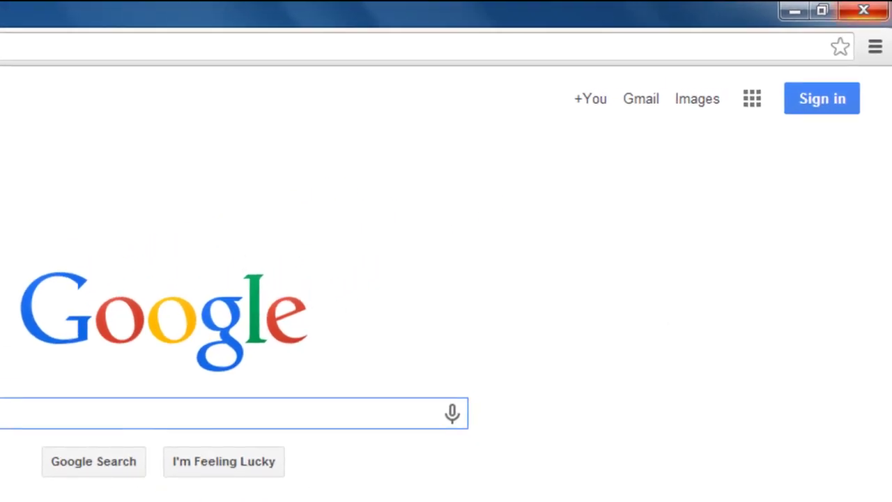
{"action": "left_click", "coordinate": [877, 49]}
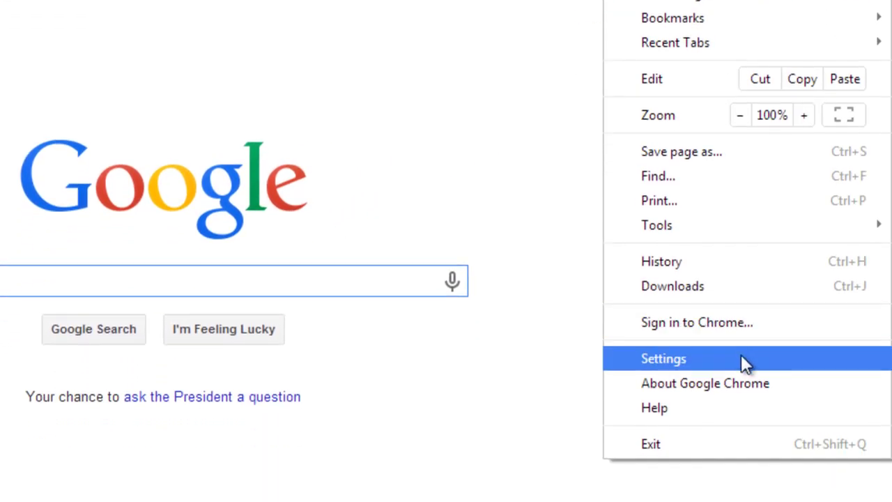
{"action": "left_click", "coordinate": [743, 360]}
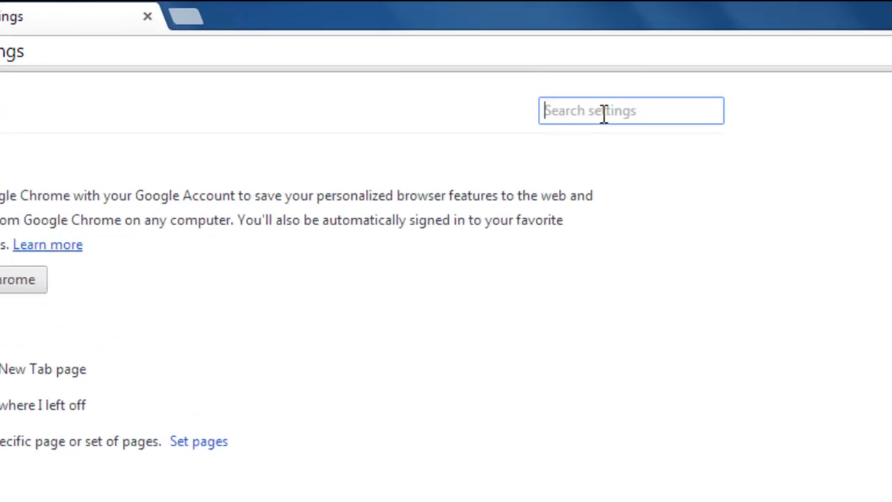
{"action": "type", "text": "res"}
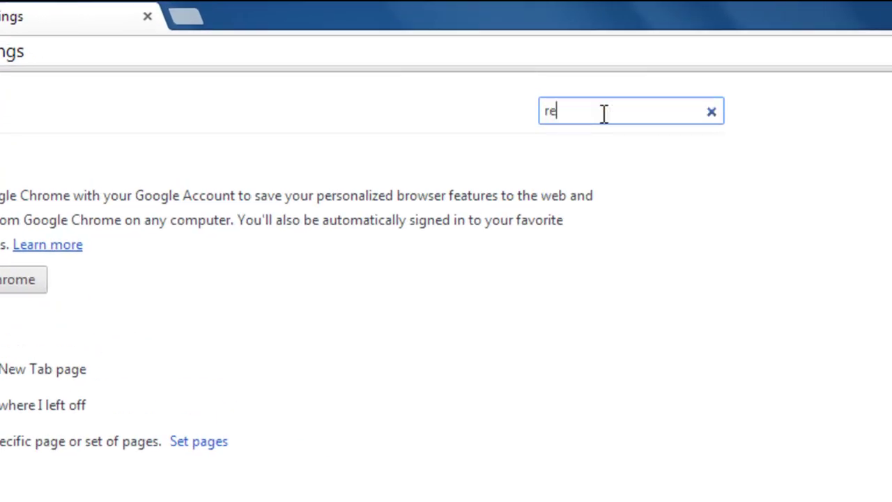
{"action": "type", "text": "et bro"}
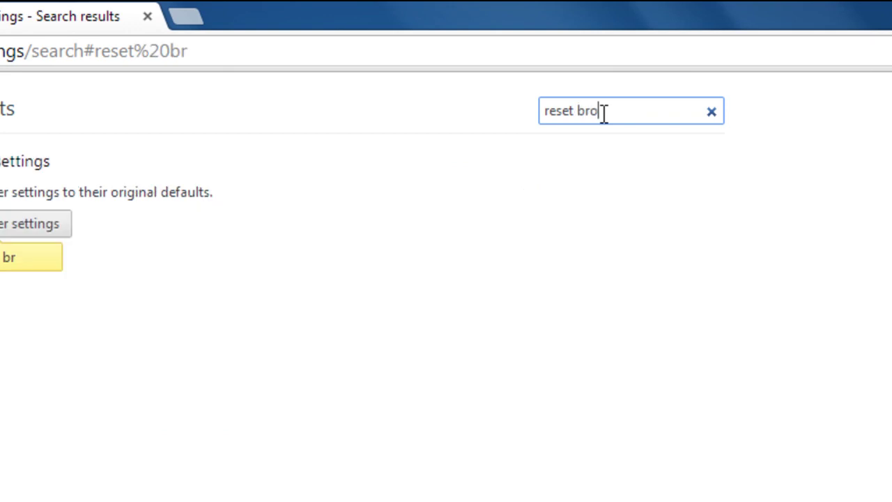
{"action": "type", "text": "wser"}
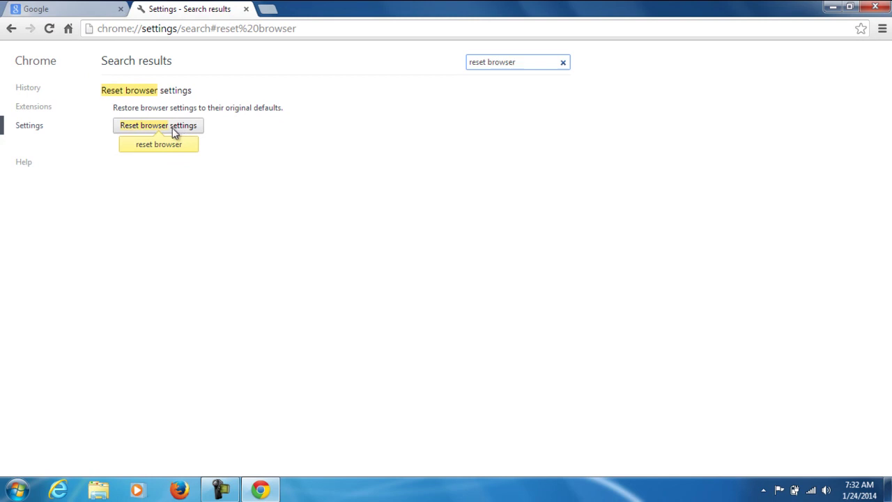
Step: Confirm resetting Chrome's browser settings to defaults, then close Chrome
{"action": "left_click", "coordinate": [173, 128]}
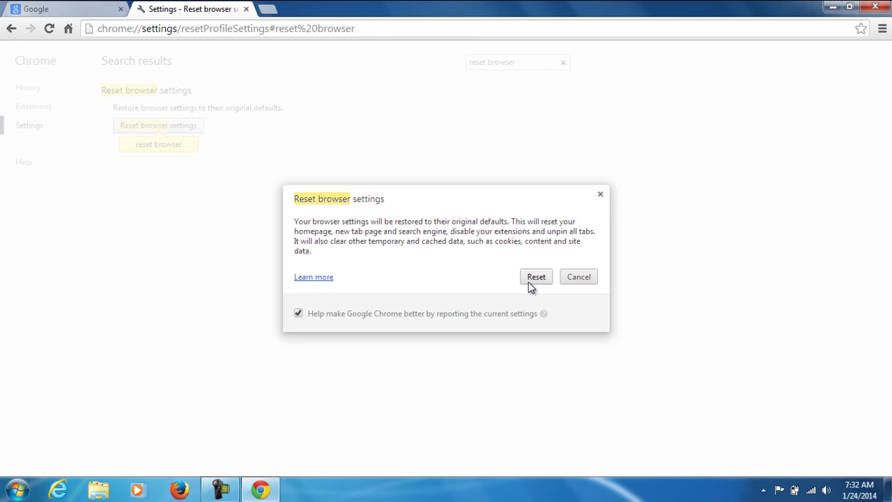
{"action": "left_click", "coordinate": [530, 281]}
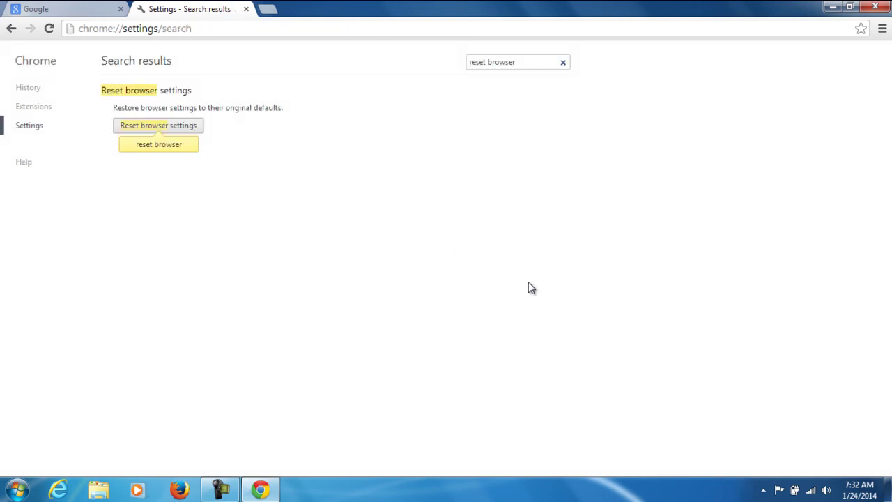
{"action": "left_click", "coordinate": [876, 7]}
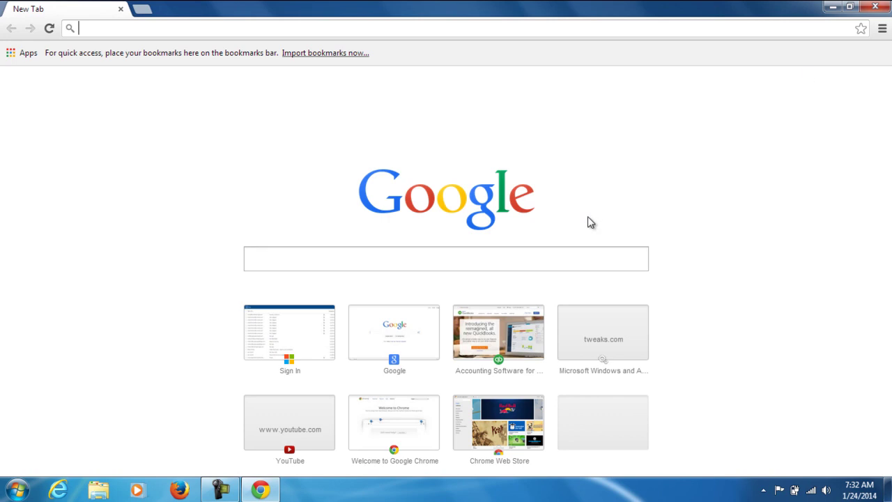
Step: Close Chrome and launch Mozilla Firefox from its desktop icon
{"action": "left_click", "coordinate": [882, 6]}
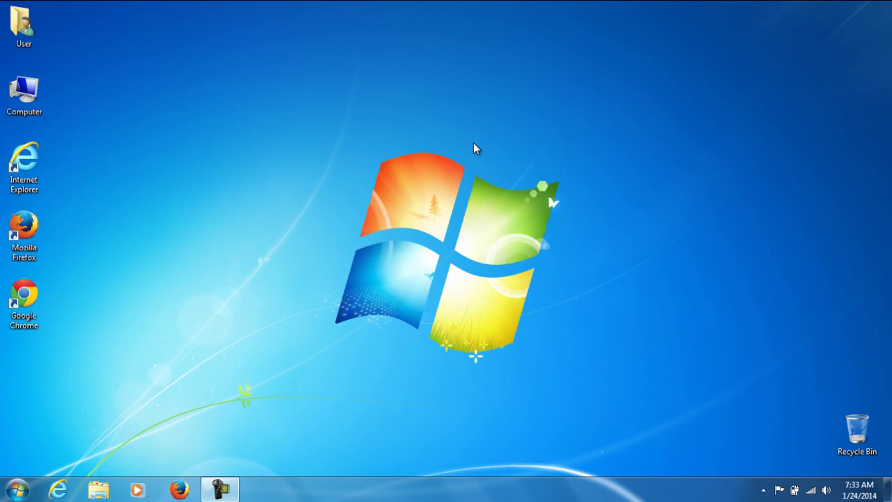
{"action": "left_click", "coordinate": [29, 228]}
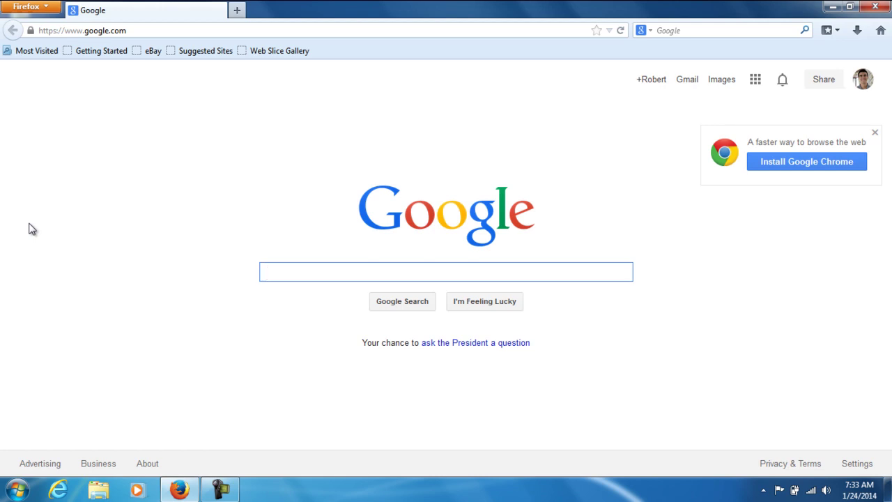
Step: Open Firefox's Troubleshooting Information page from the menu and start Reset Firefox
{"action": "left_click", "coordinate": [21, 7]}
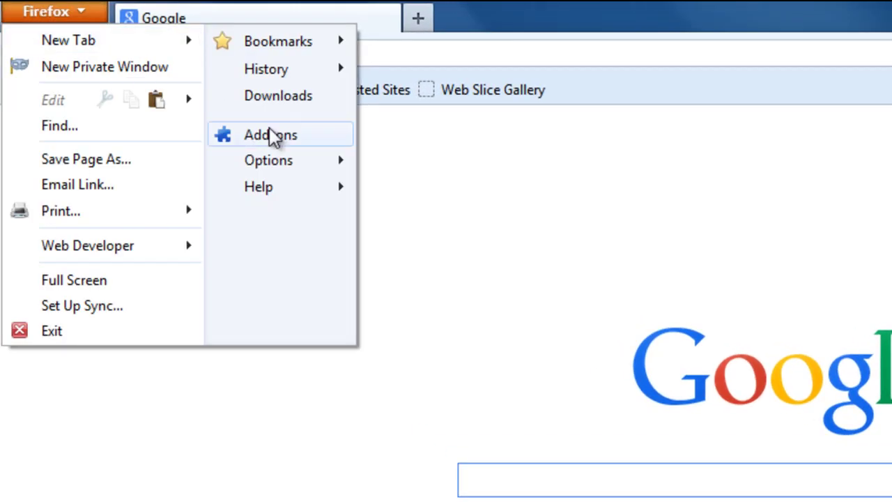
{"action": "mouse_move", "coordinate": [258, 187]}
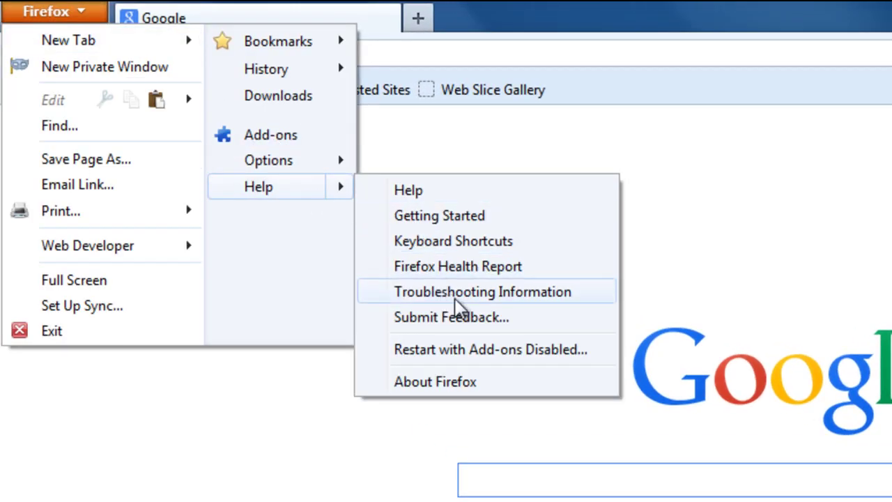
{"action": "left_click", "coordinate": [457, 293]}
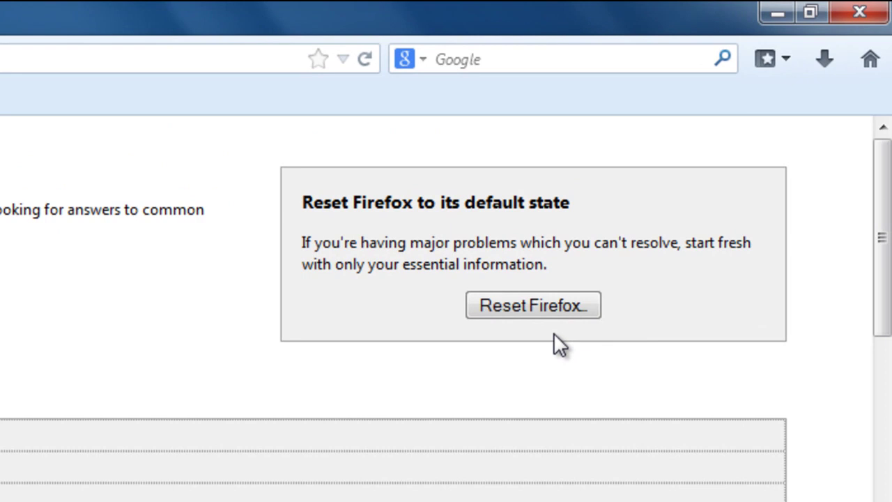
{"action": "left_click", "coordinate": [543, 307]}
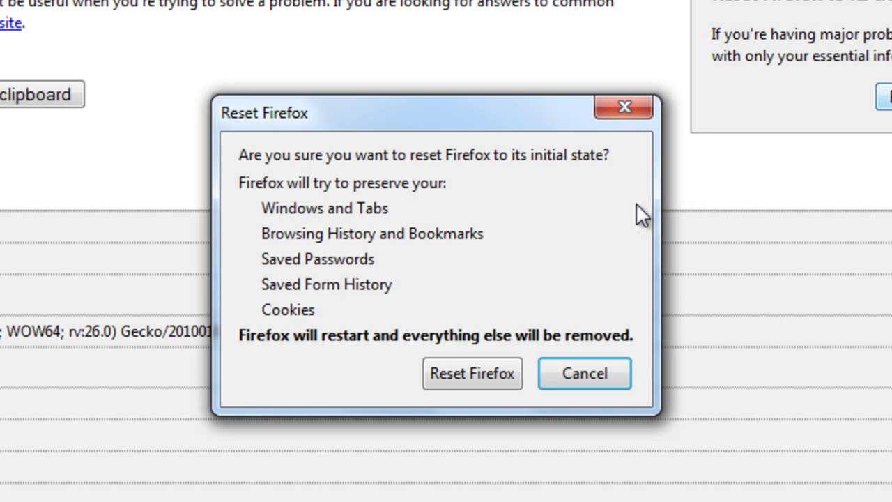
Step: Confirm the Firefox reset, finish the import, skip restoring old tabs, and close Firefox
{"action": "left_click", "coordinate": [505, 373]}
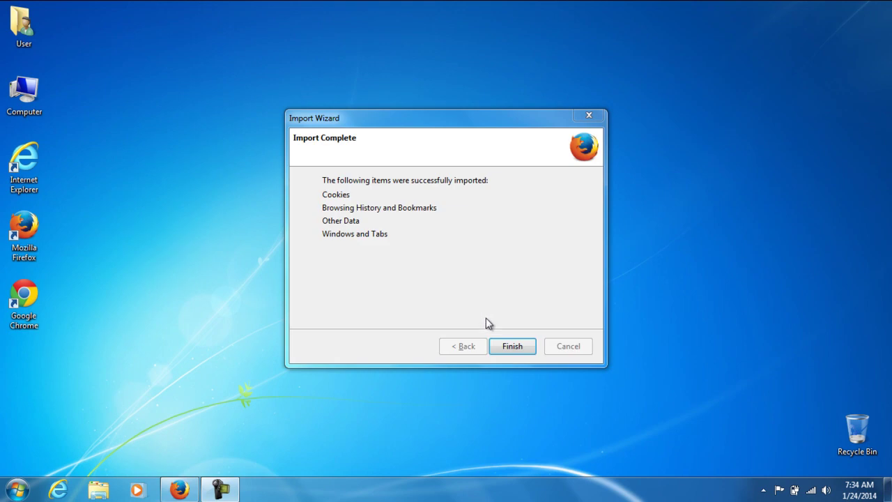
{"action": "left_click", "coordinate": [498, 343]}
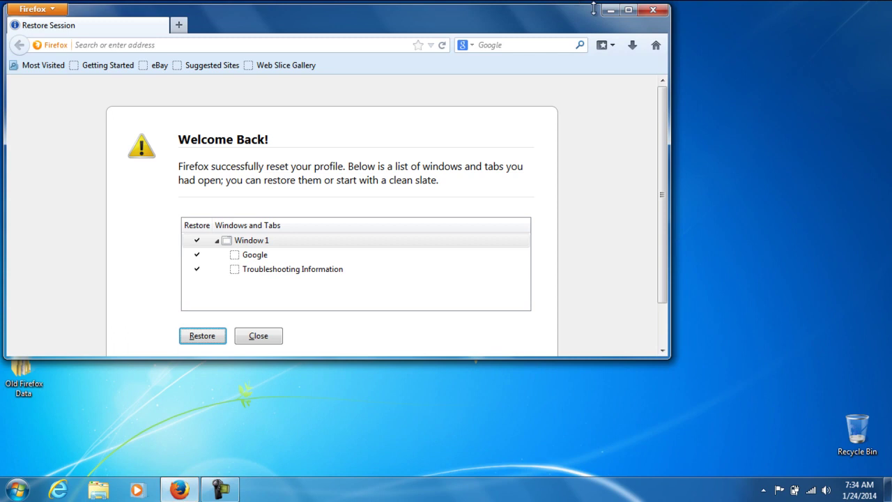
{"action": "left_click", "coordinate": [628, 9]}
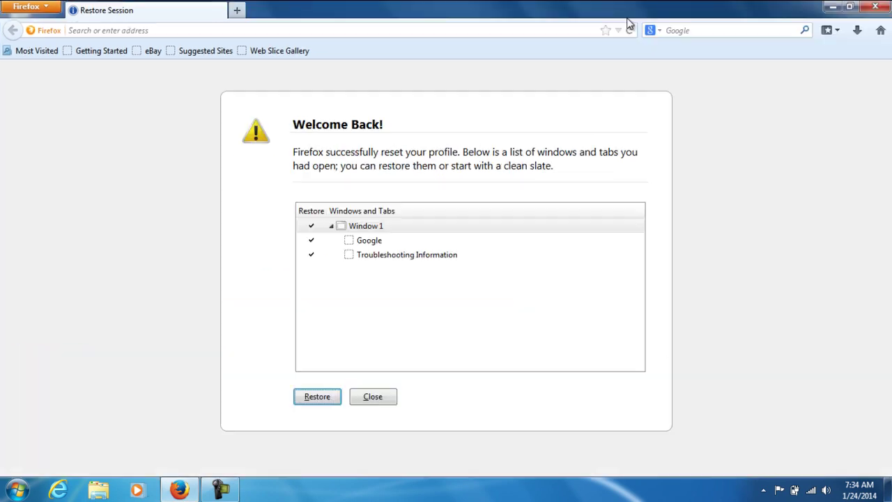
{"action": "left_click", "coordinate": [373, 398]}
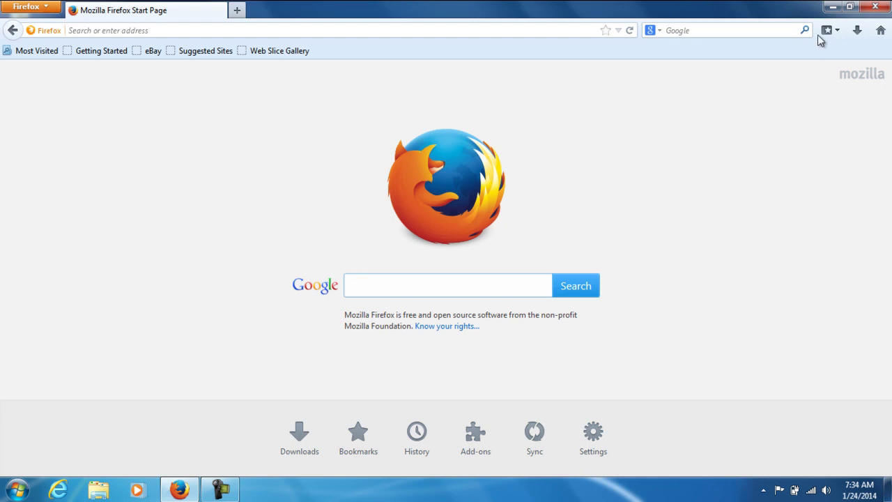
{"action": "left_click", "coordinate": [875, 7]}
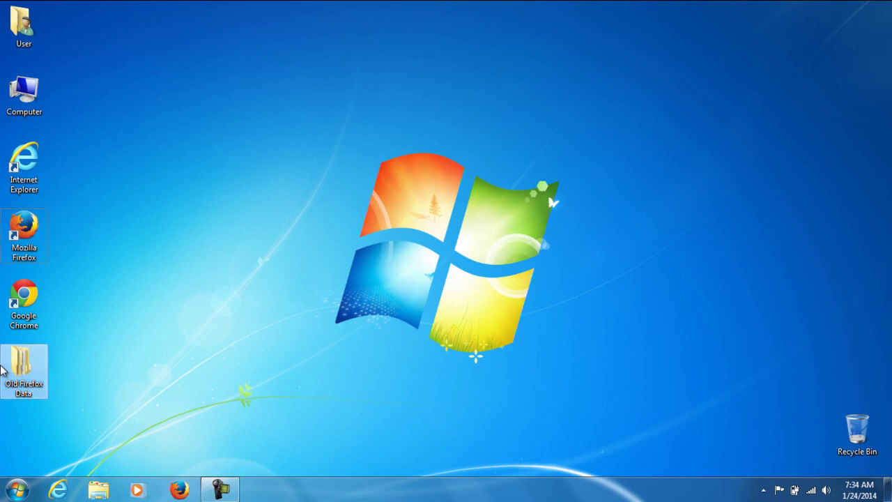
Step: Permanently delete the Old Firefox Data folder with Shift+Delete, then launch Internet Explorer
{"action": "key", "text": "shift+Delete"}
{"action": "key", "text": "Return"}
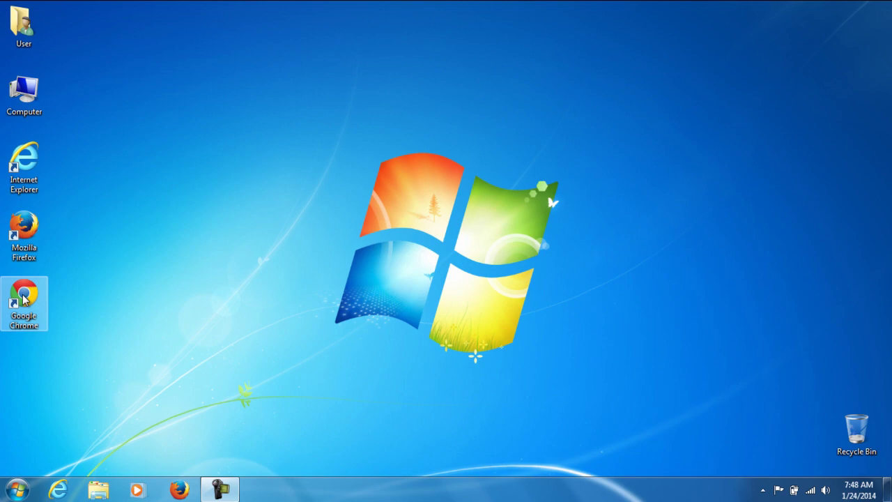
{"action": "double_click", "coordinate": [19, 171]}
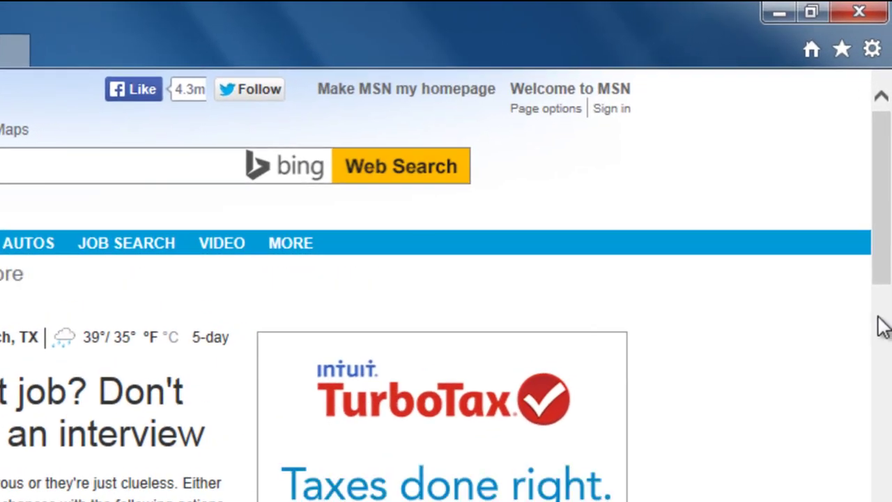
Step: In Internet Options' Advanced tab, start Reset Internet Explorer settings
{"action": "left_click", "coordinate": [873, 49]}
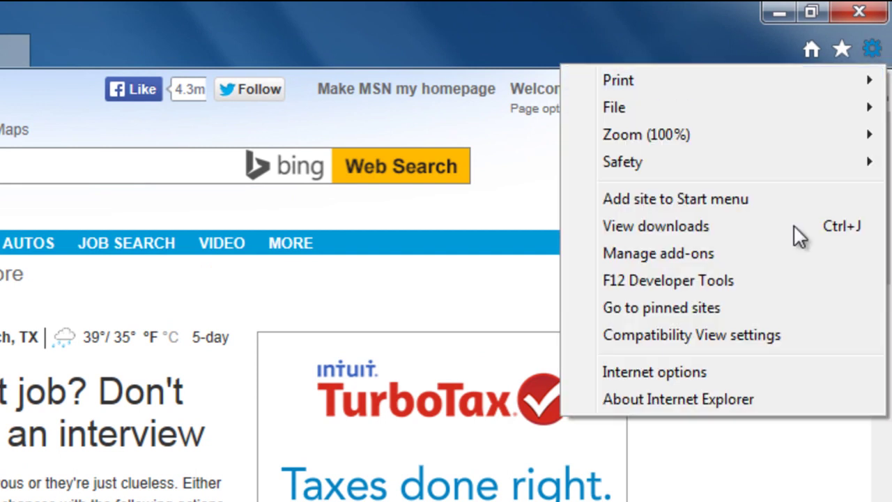
{"action": "left_click", "coordinate": [744, 371]}
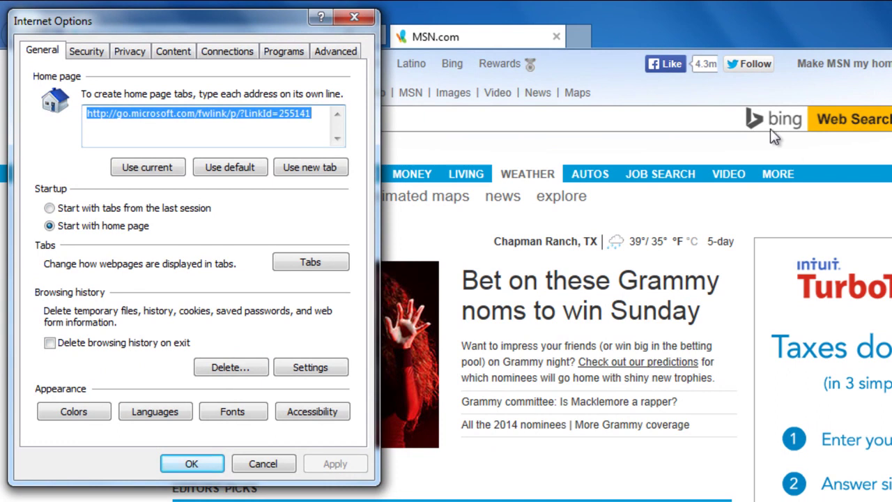
{"action": "left_click", "coordinate": [341, 52]}
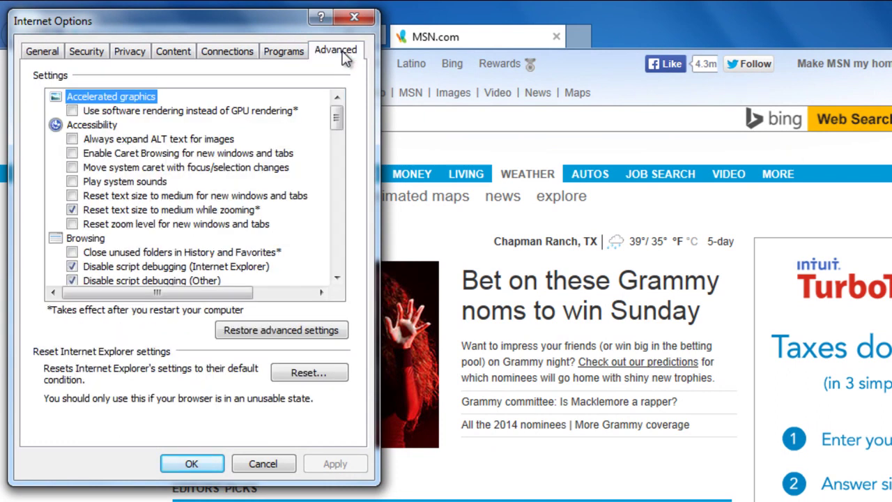
{"action": "left_click", "coordinate": [307, 373]}
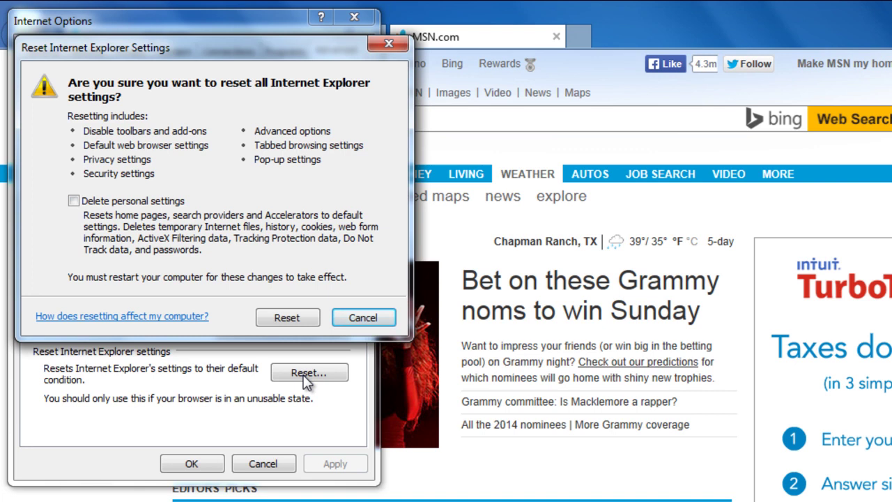
Step: Reset Internet Explorer including personal settings, dismiss the progress dialog, and close the browser
{"action": "left_click", "coordinate": [78, 202]}
{"action": "left_click", "coordinate": [286, 318]}
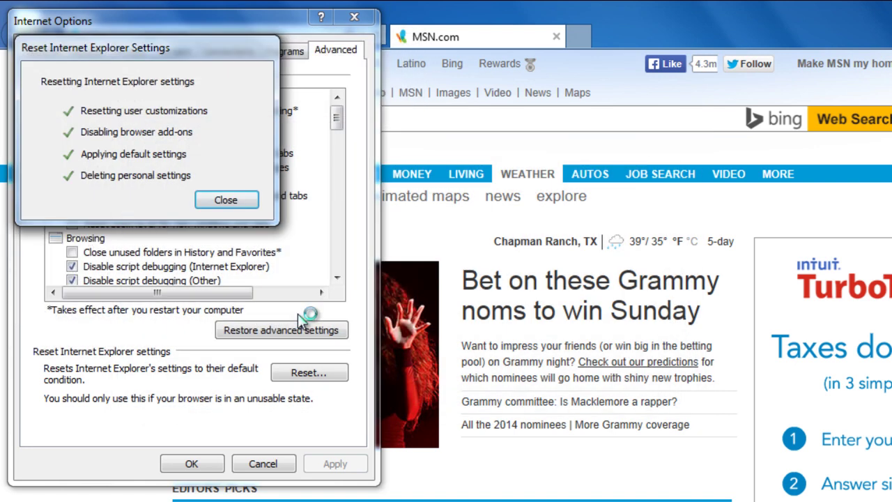
{"action": "left_click", "coordinate": [245, 203]}
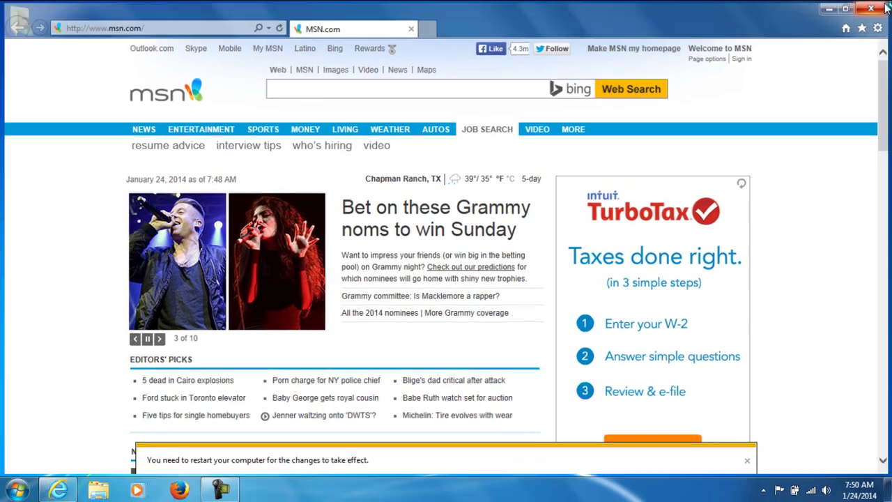
{"action": "left_click", "coordinate": [886, 7]}
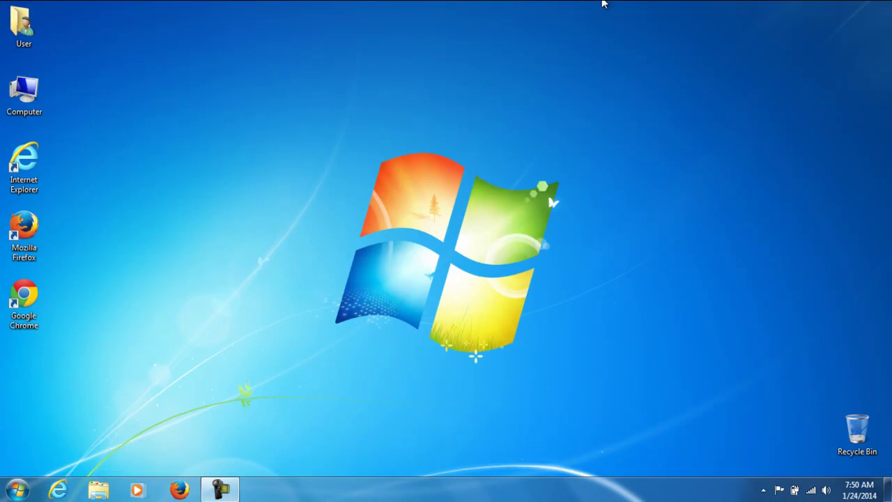
Step: Relaunch Internet Explorer, accept recommended security and compatibility settings, then close it
{"action": "double_click", "coordinate": [25, 161]}
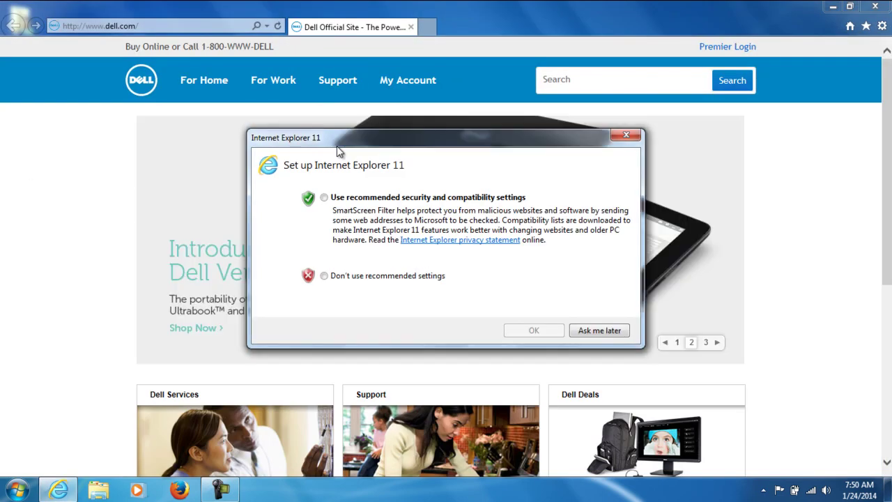
{"action": "left_click", "coordinate": [325, 198]}
{"action": "left_click", "coordinate": [534, 332]}
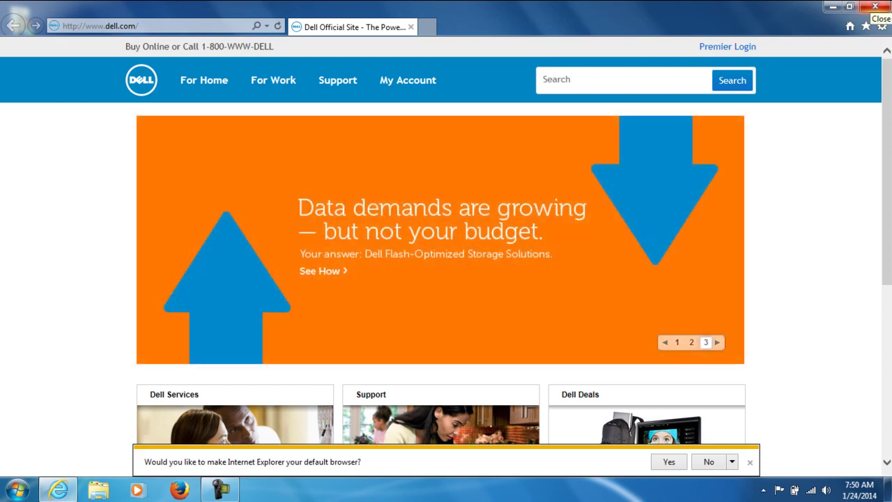
{"action": "left_click", "coordinate": [875, 7]}
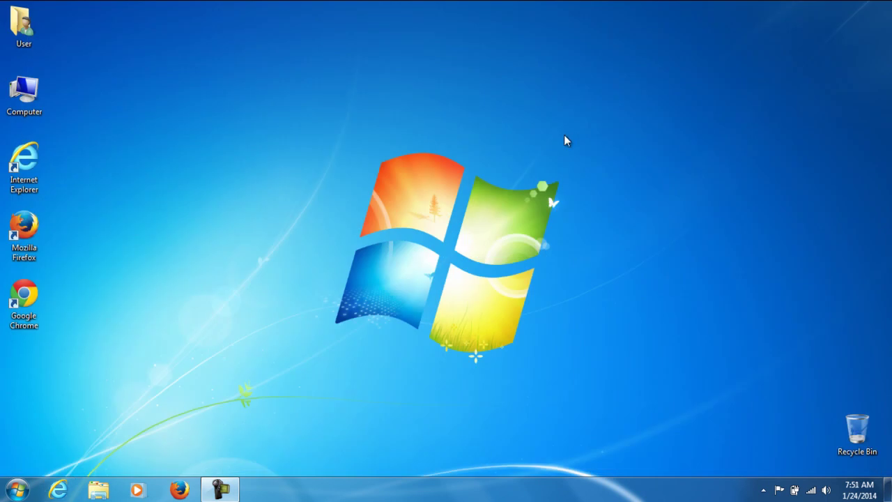